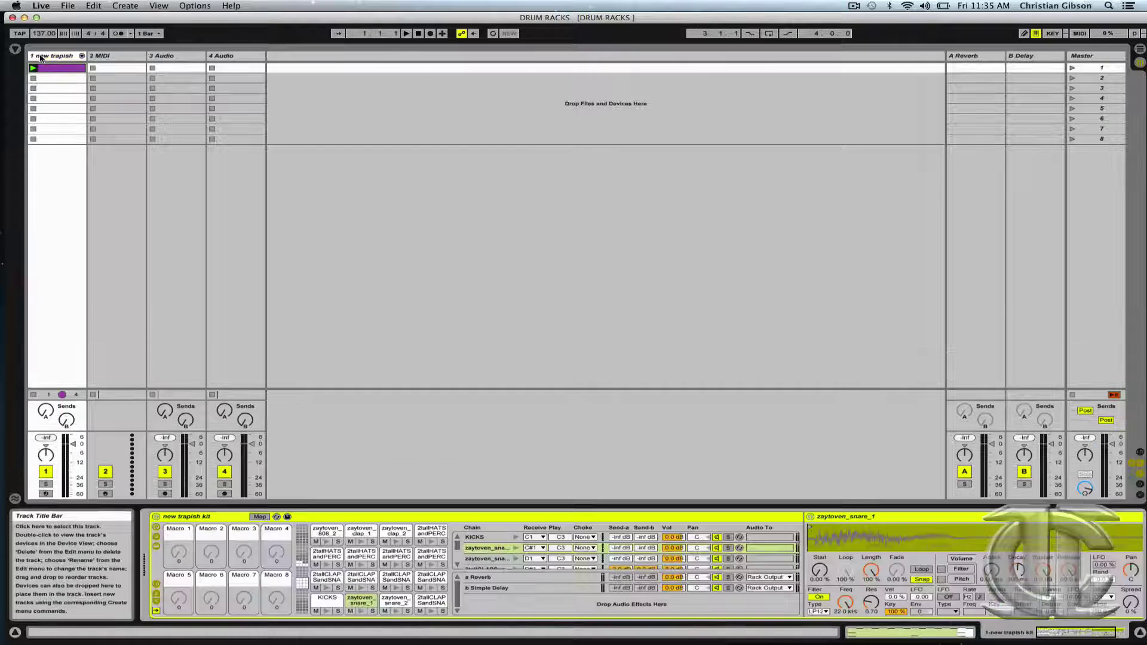
- Audition the zaytoven 808 and XF_DUDA kick layers on the KICKS pad, soloing each in turn
double_click(41, 56)
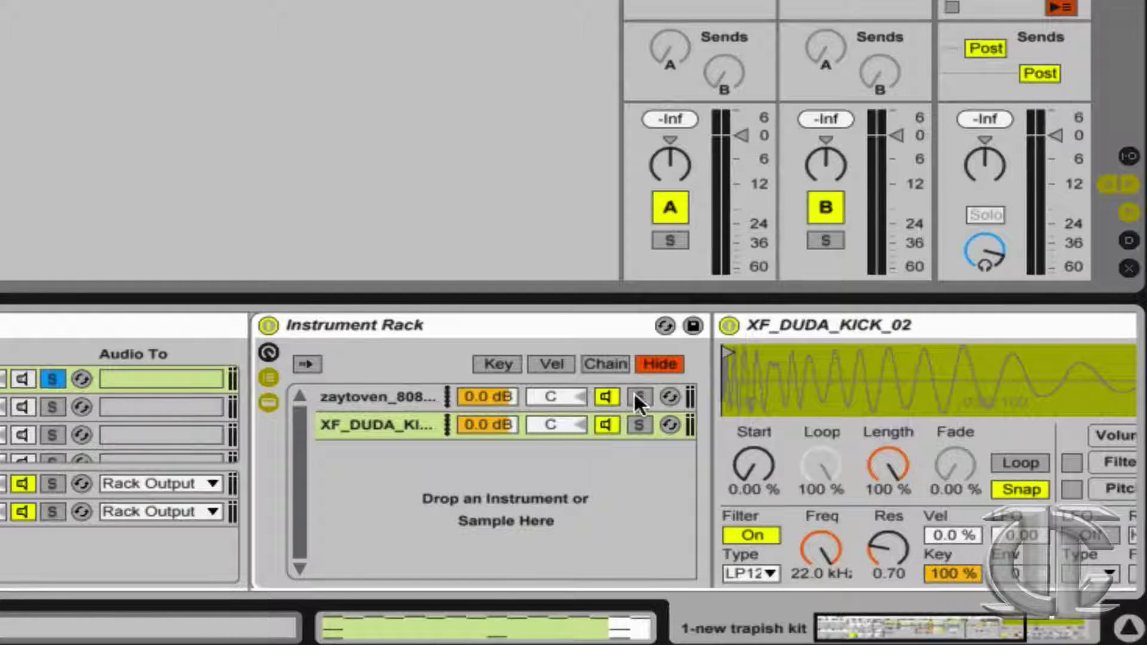
left_click(640, 396)
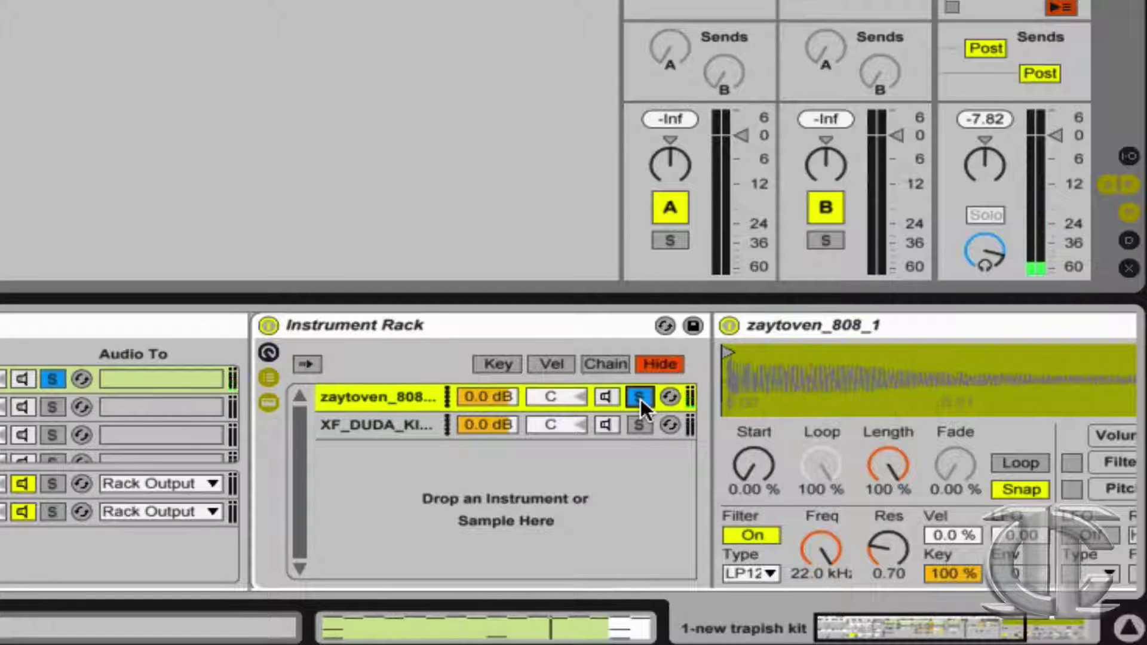
left_click(639, 397)
left_click(640, 424)
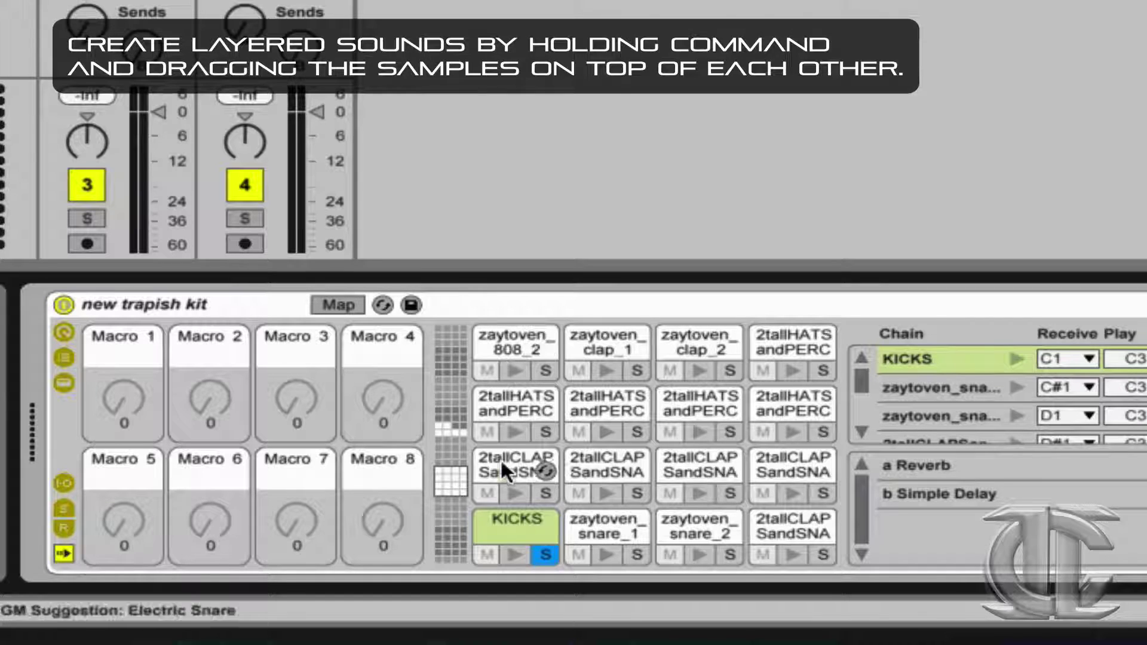
left_click(545, 554)
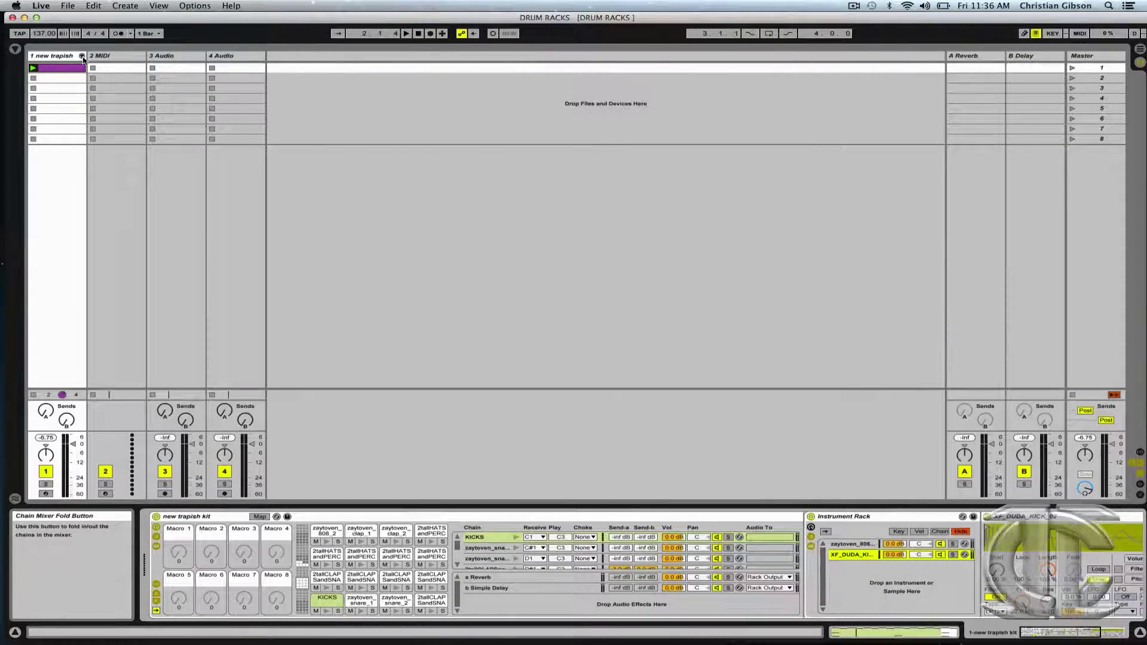
- Unfold the kit's chains into the mixer, solo 2tallCLAP during playback, and raise its reverb send to -13.4 dB
left_click(82, 56)
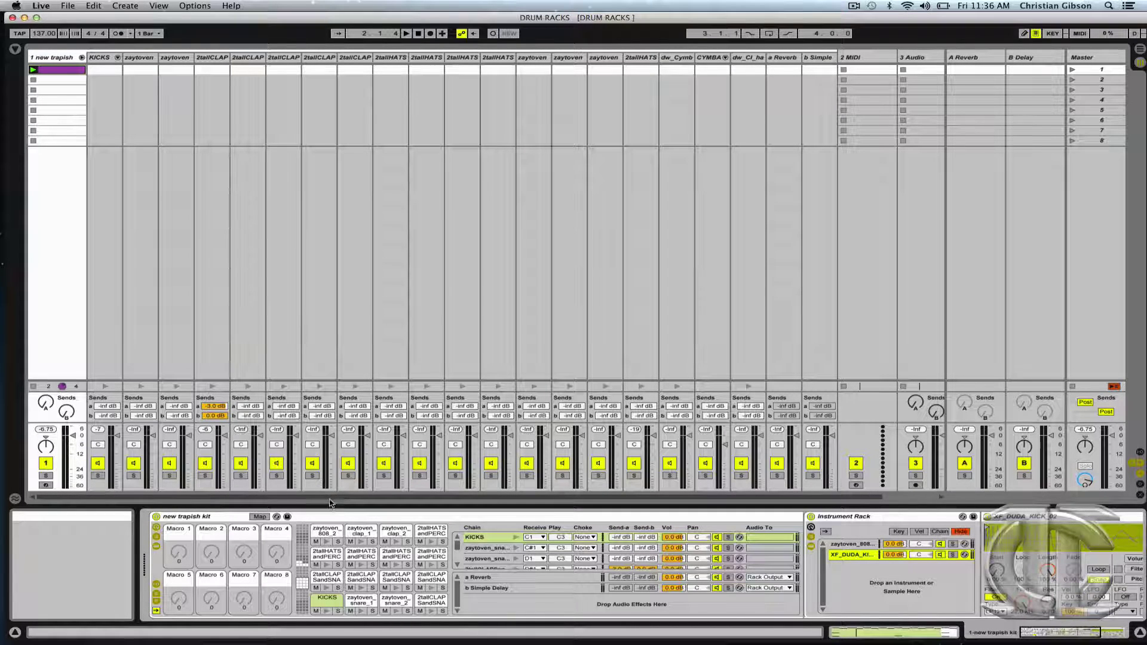
left_click(205, 475)
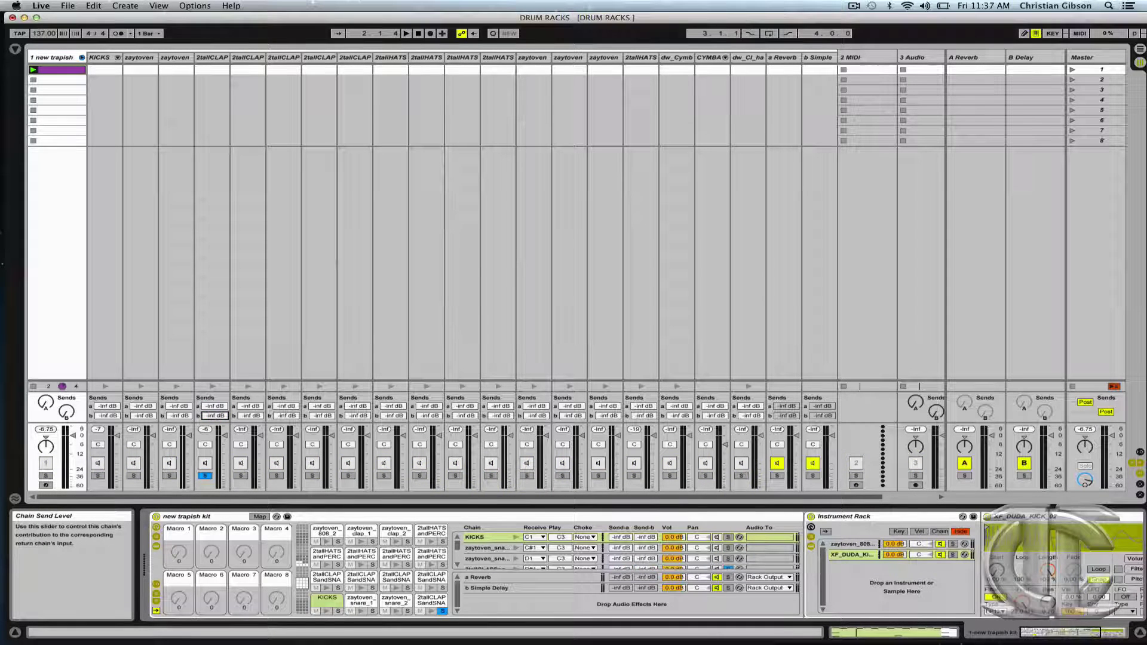
key("space")
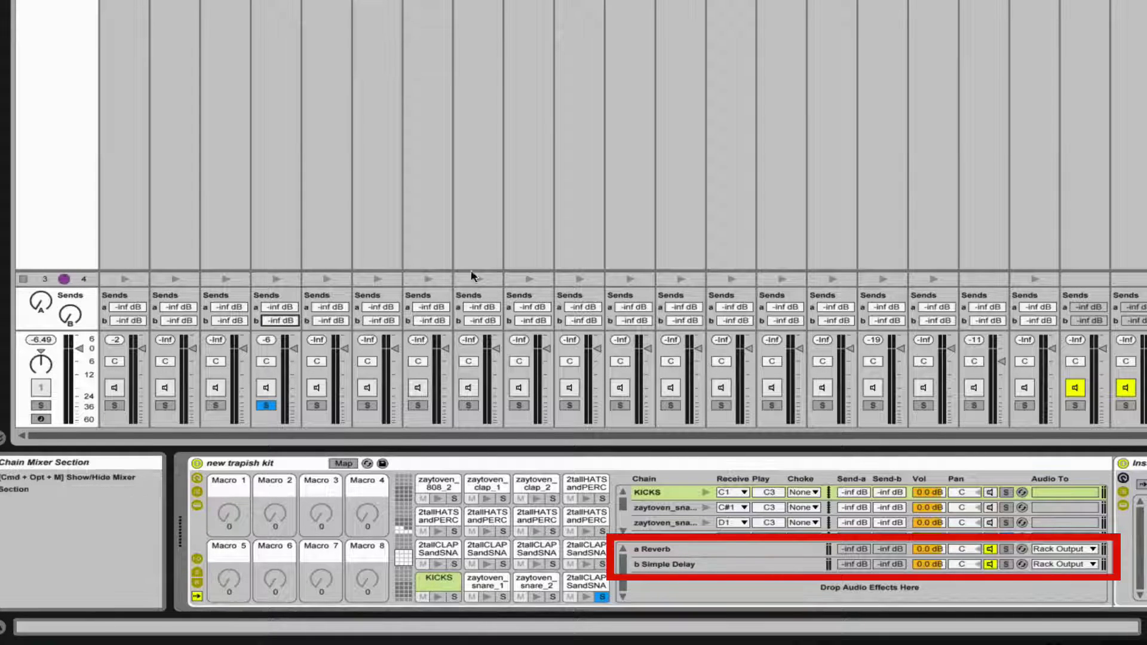
mouse_move(279, 306)
left_mouse_down()
mouse_move(279, 287)
mouse_move(287, 301)
left_mouse_up()
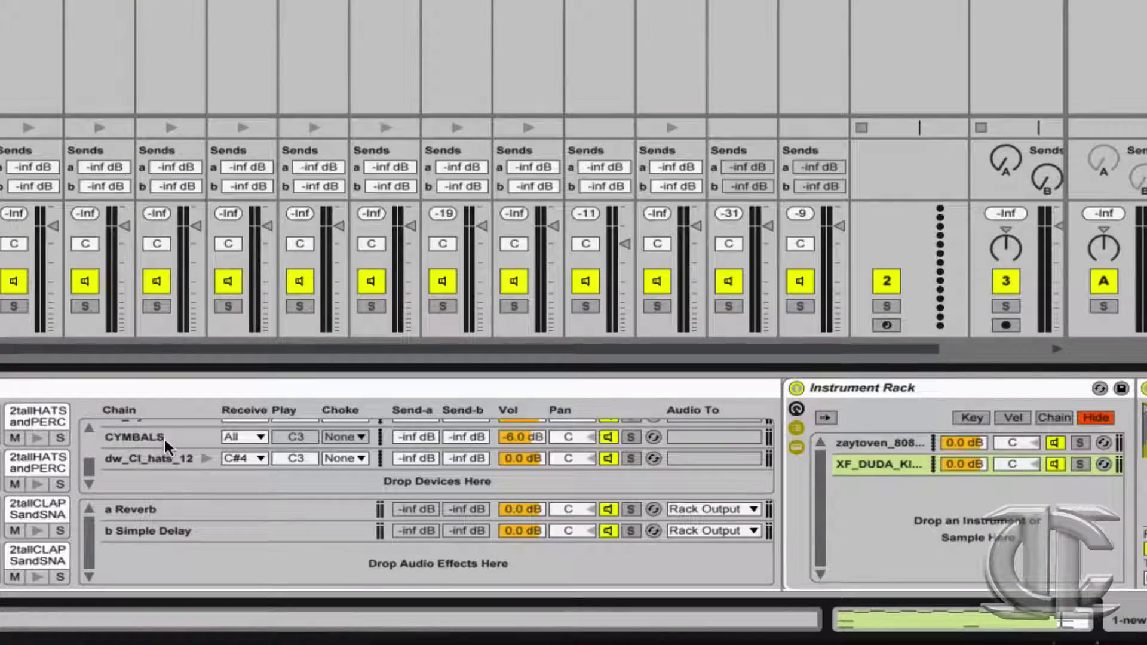
- Switch on EQ Eight for the dw_Cl_hats_08 sample in the CYMBALS chain while the kit plays
left_click(161, 437)
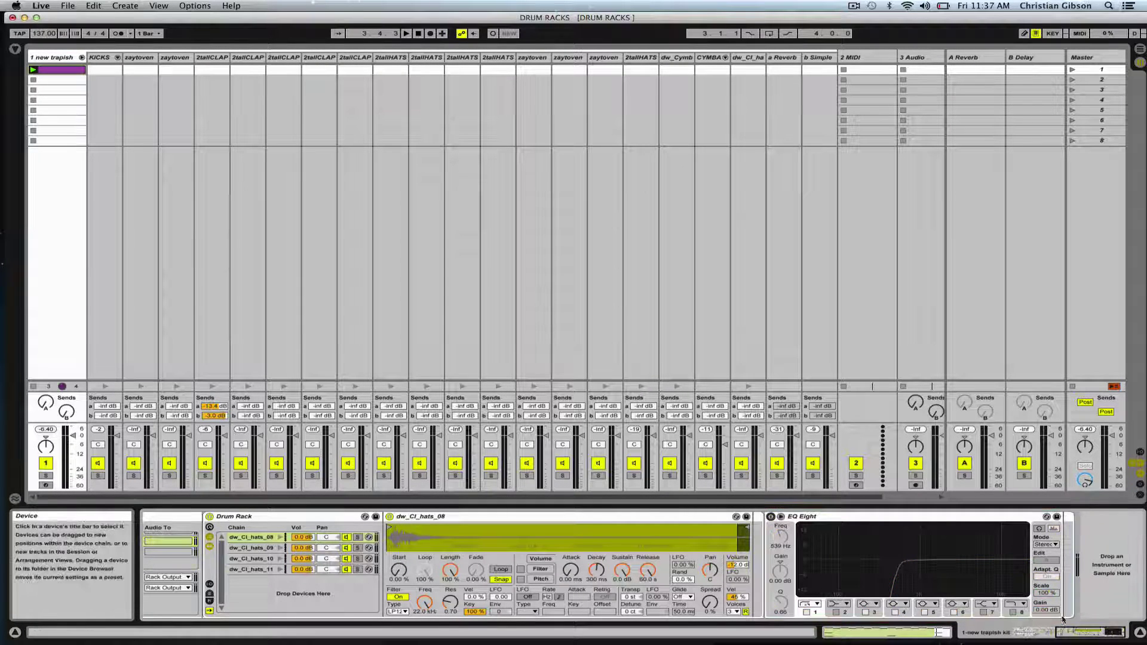
left_click(1026, 634)
left_click_drag(1026, 634, 1000, 635)
key("space")
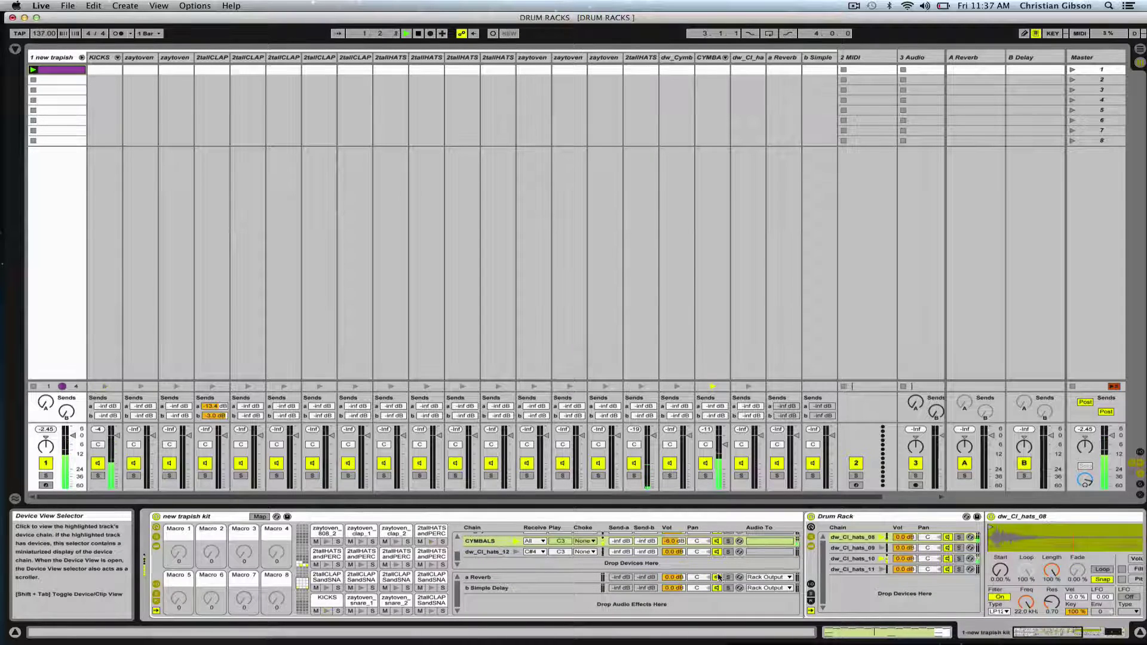
scroll(719, 577, "right", 10)
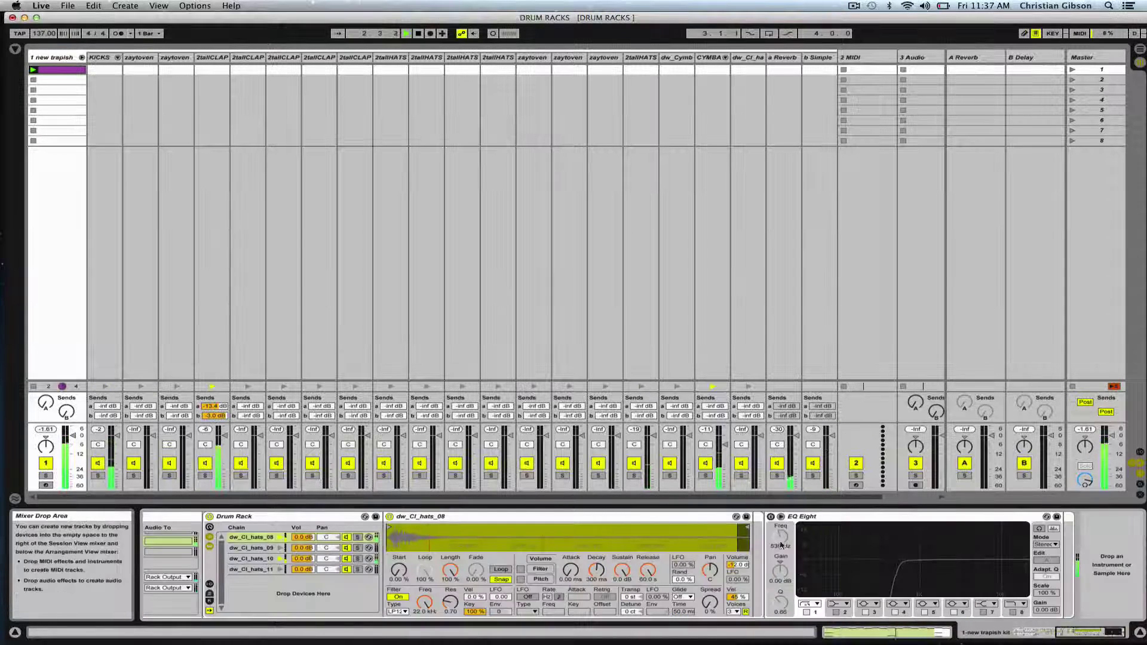
left_click(771, 517)
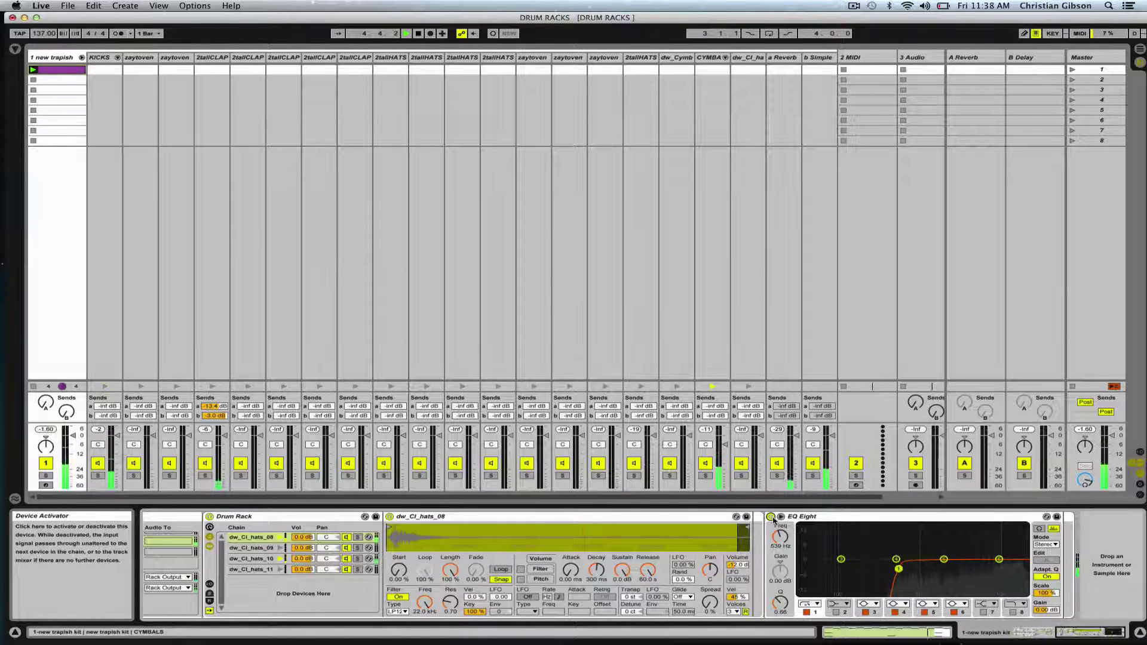
key("space")
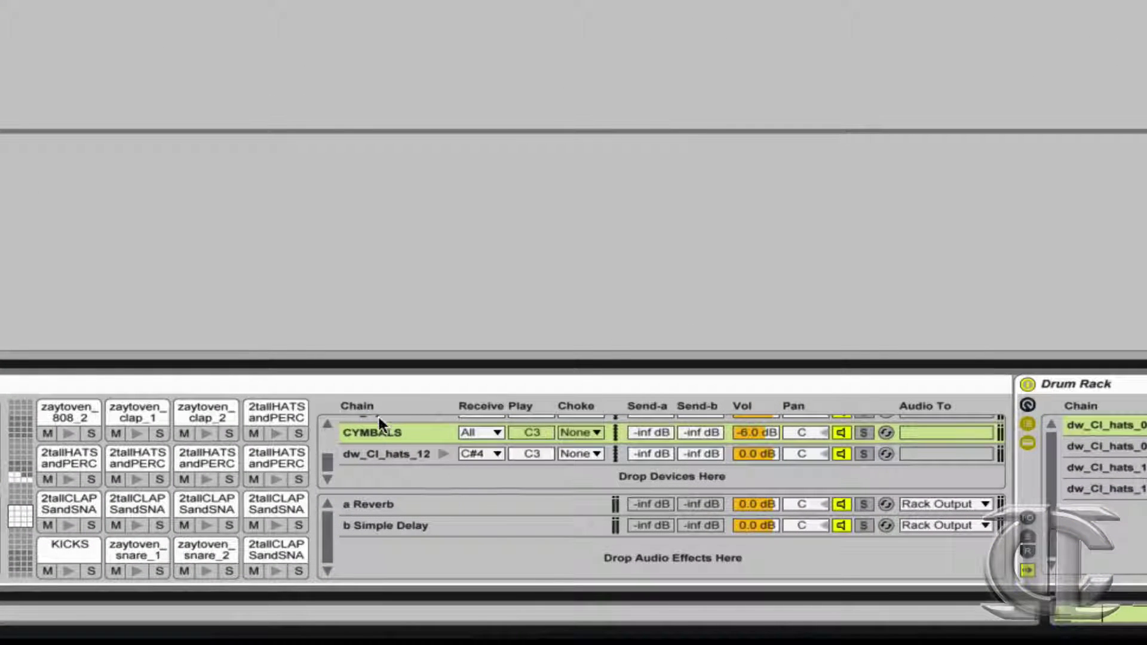
- Extract the KICKS chain onto a new KICKS track and select that track
scroll(377, 427, "up", 5)
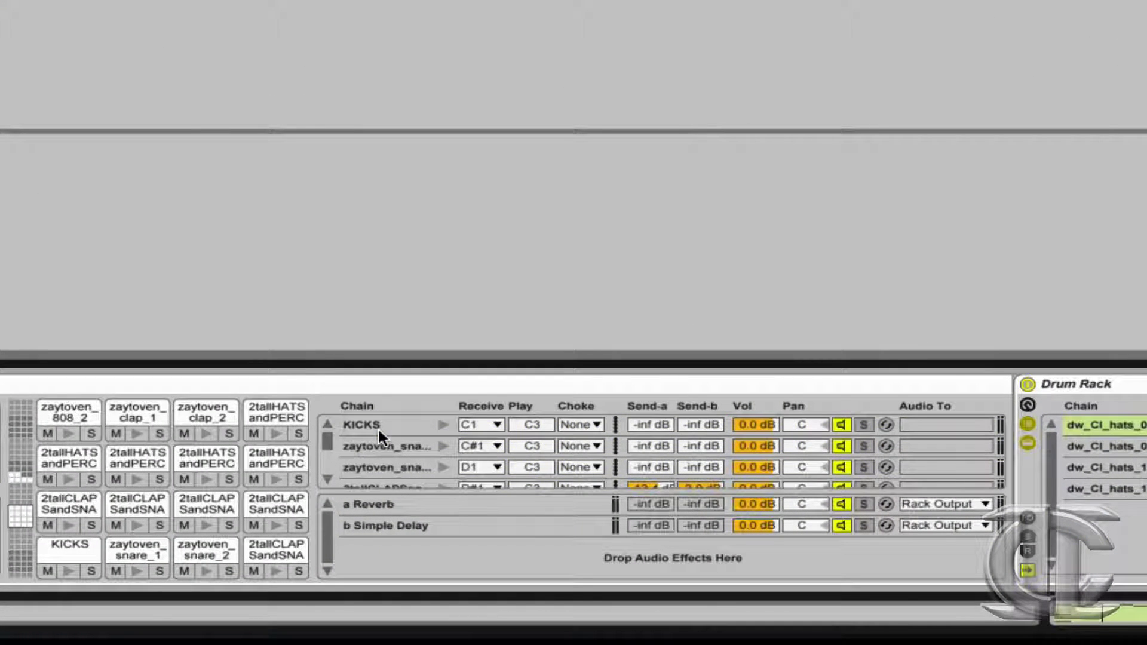
left_click(378, 425)
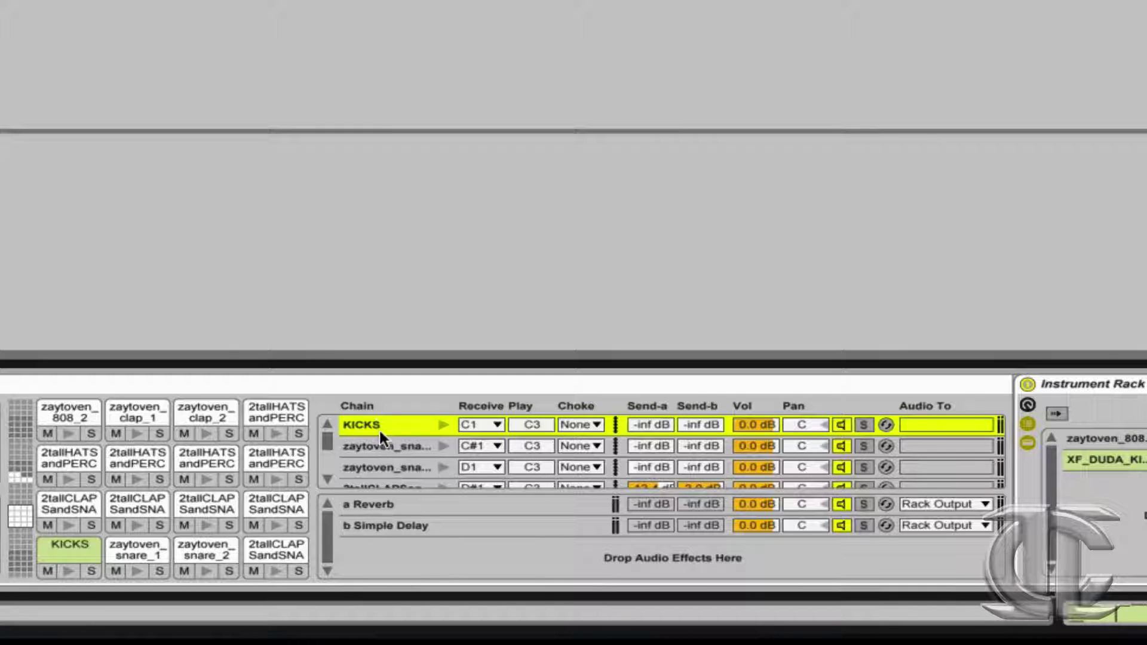
right_click(378, 425)
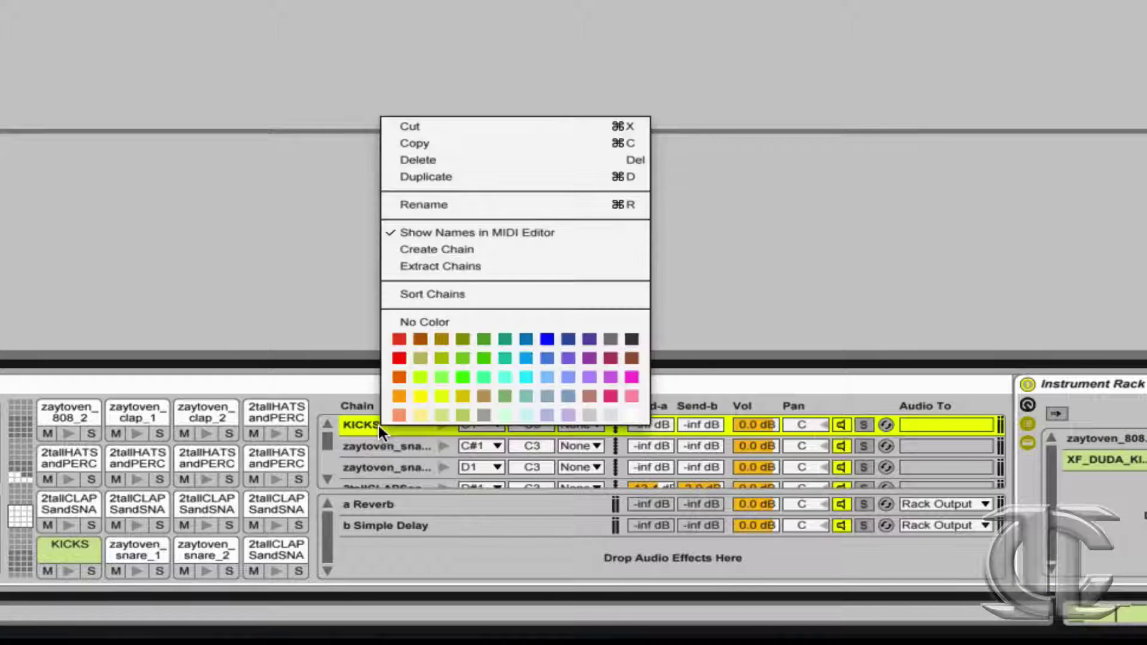
left_click(482, 265)
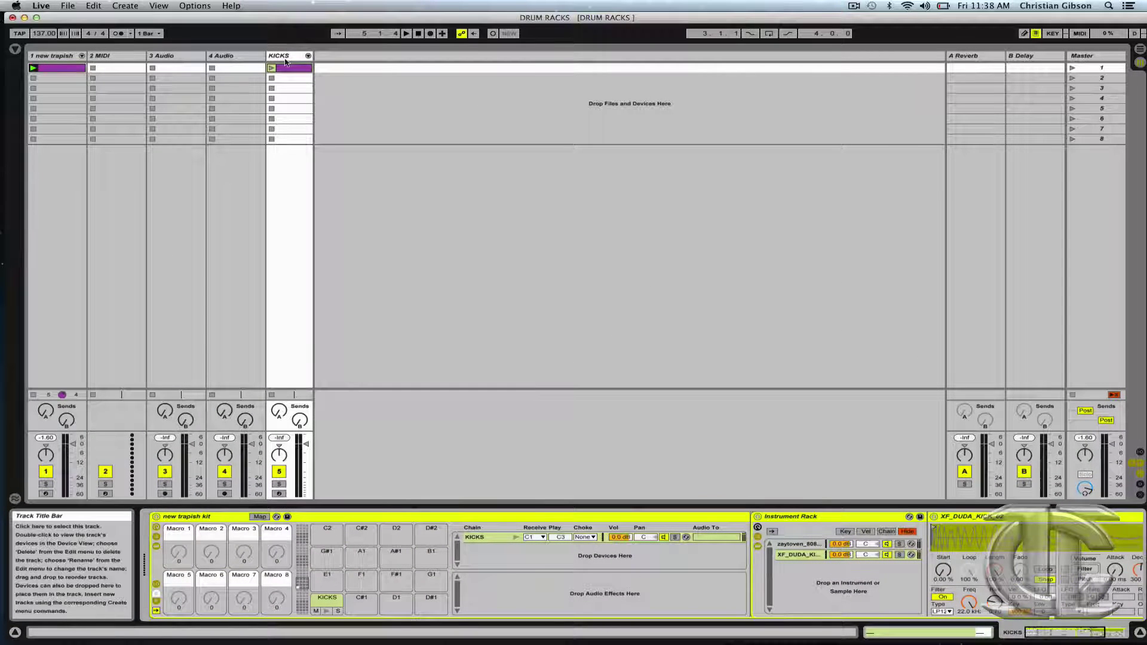
left_click(286, 57)
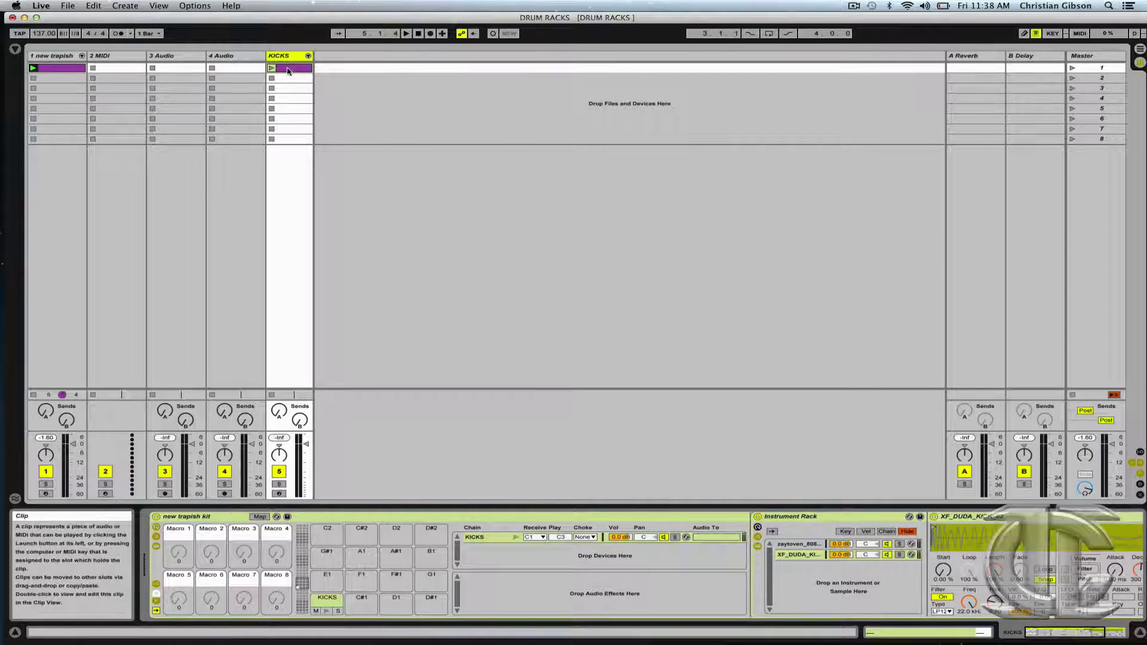
- Show the KICKS clip's notes and play it soloed together with the new trapish kit track
double_click(288, 69)
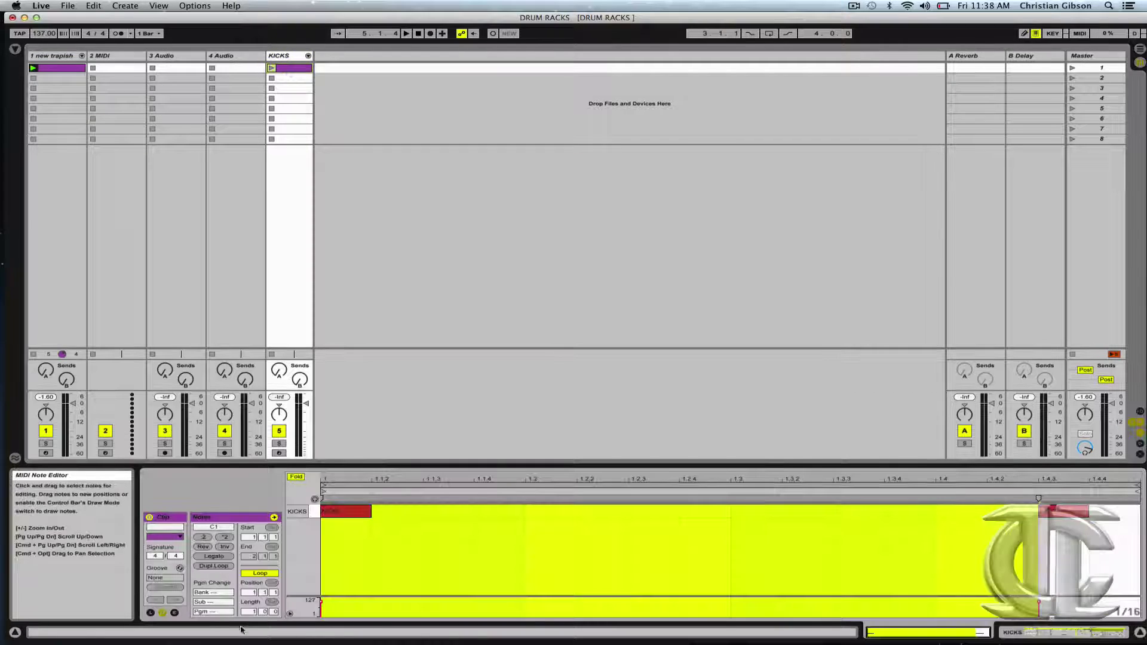
left_click(278, 443)
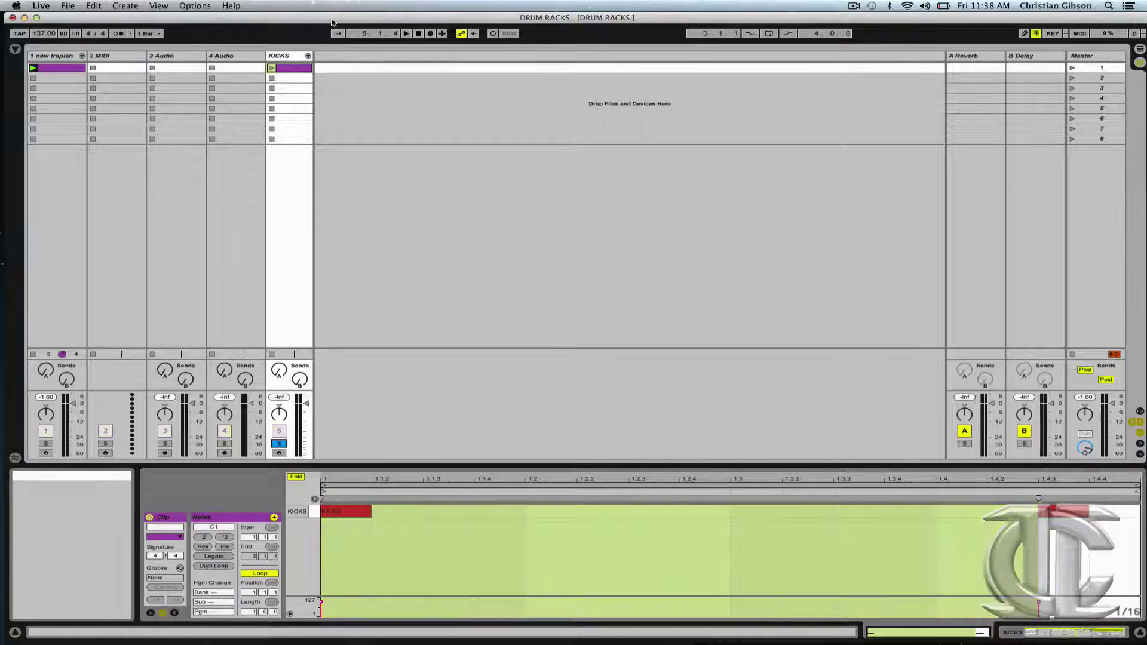
left_click(271, 68)
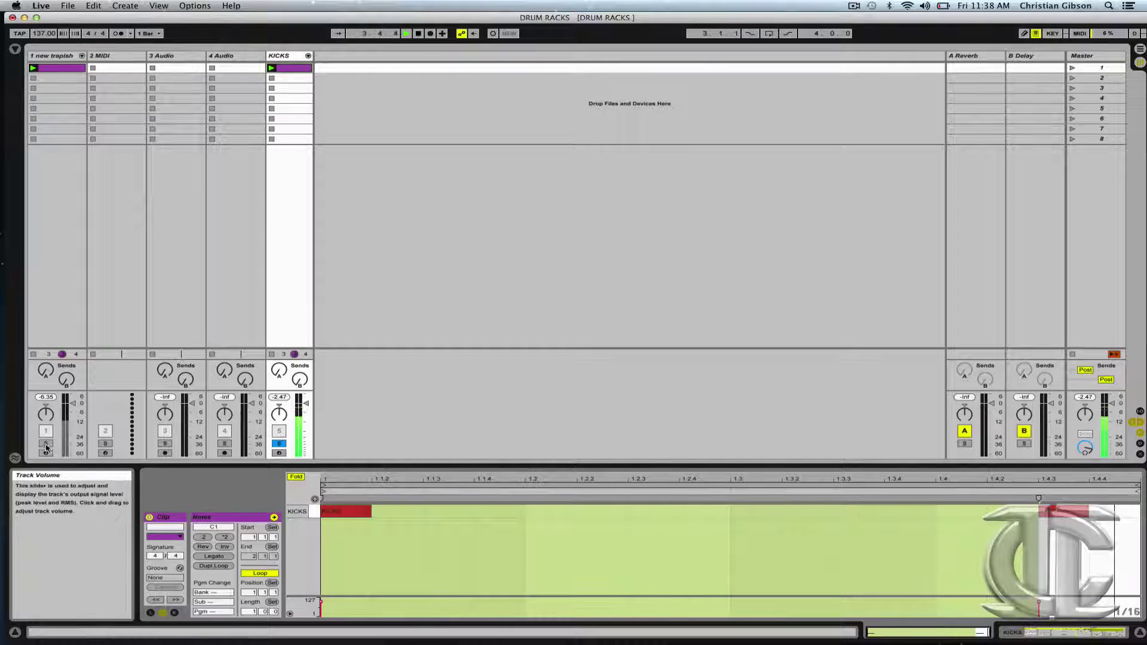
left_click(46, 444)
left_click(279, 444, "super")
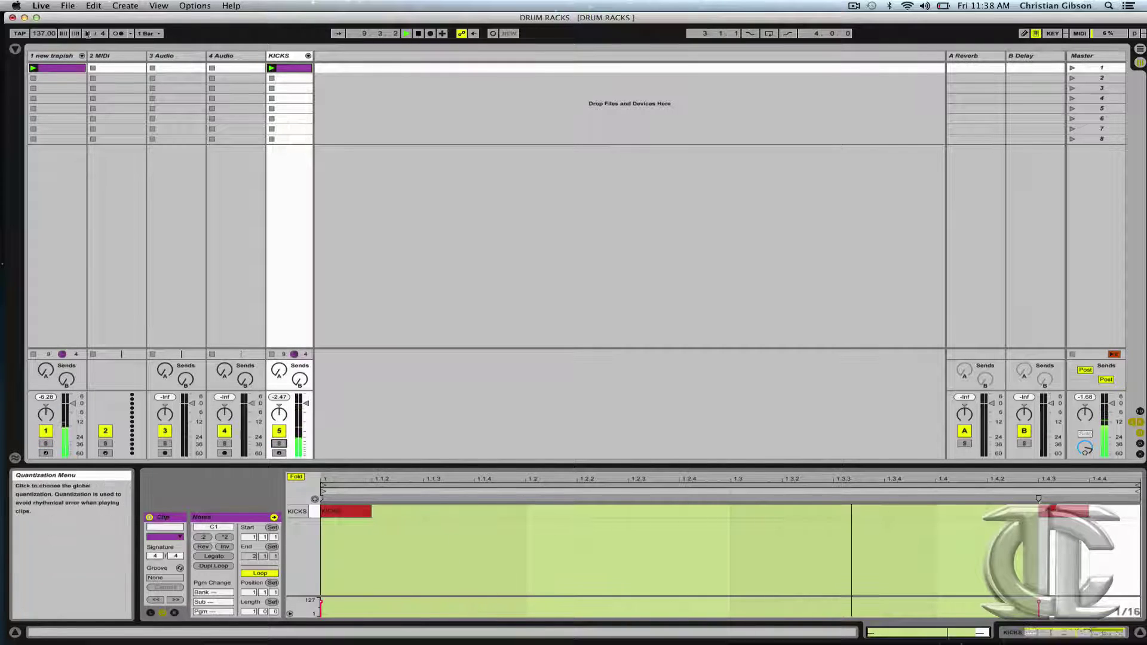
key("space")
- Add Redux from Audio Effects to the D#1 2tallCLAPSandSNARES clap pad
left_click(58, 56)
key("super+alt+b")
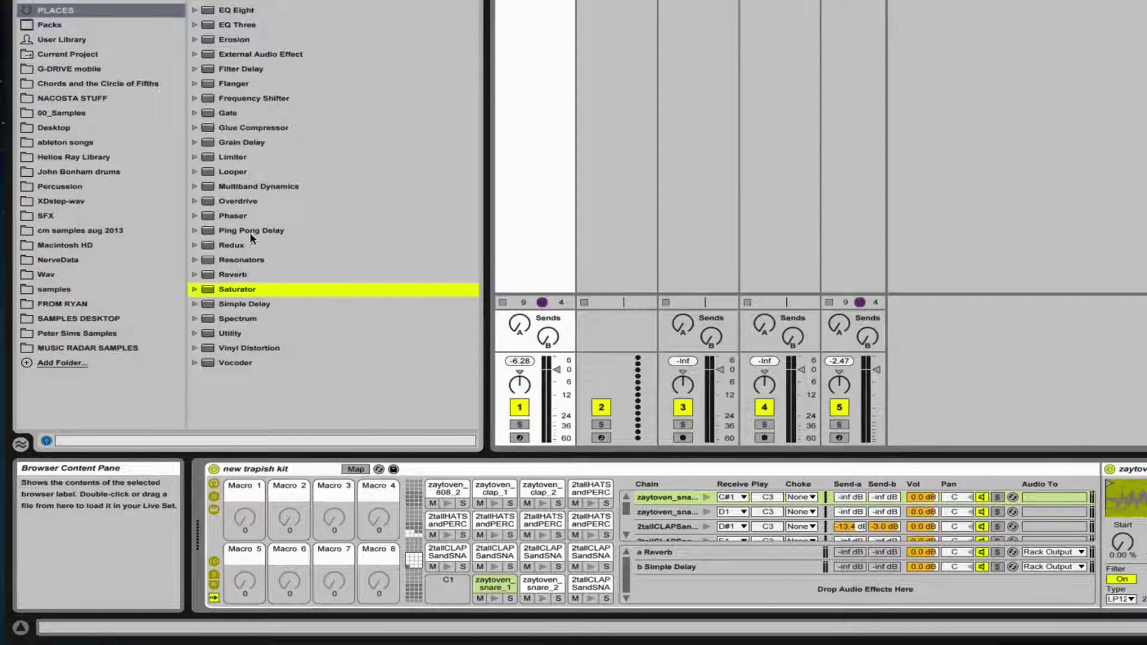
left_click(228, 247)
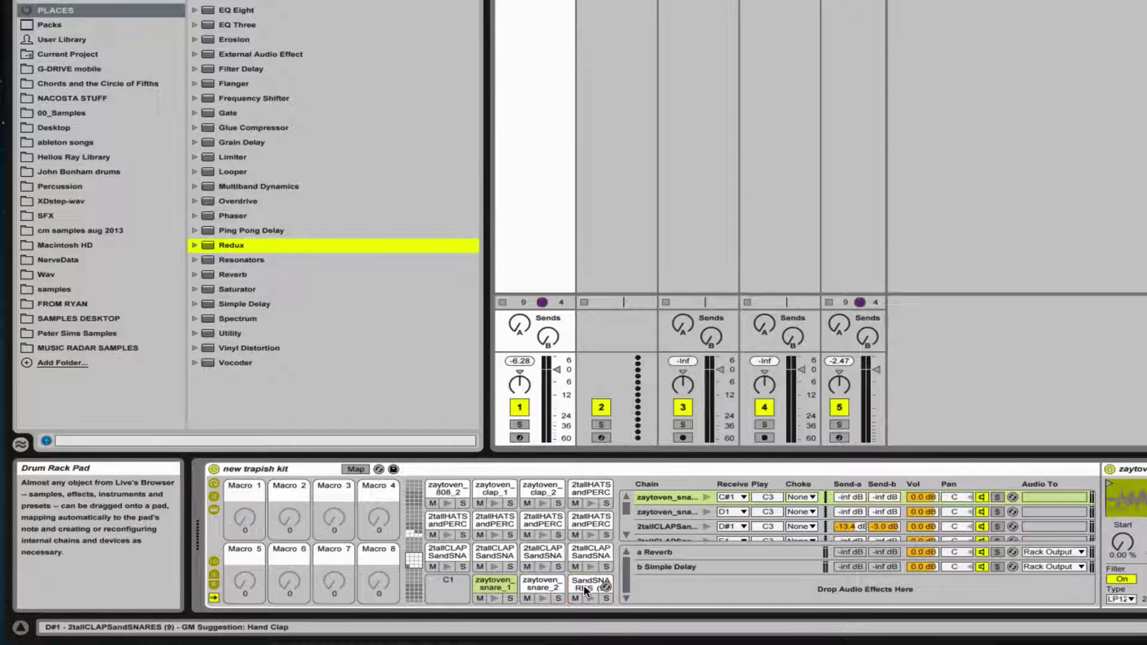
left_click(586, 588)
key("super+alt+b")
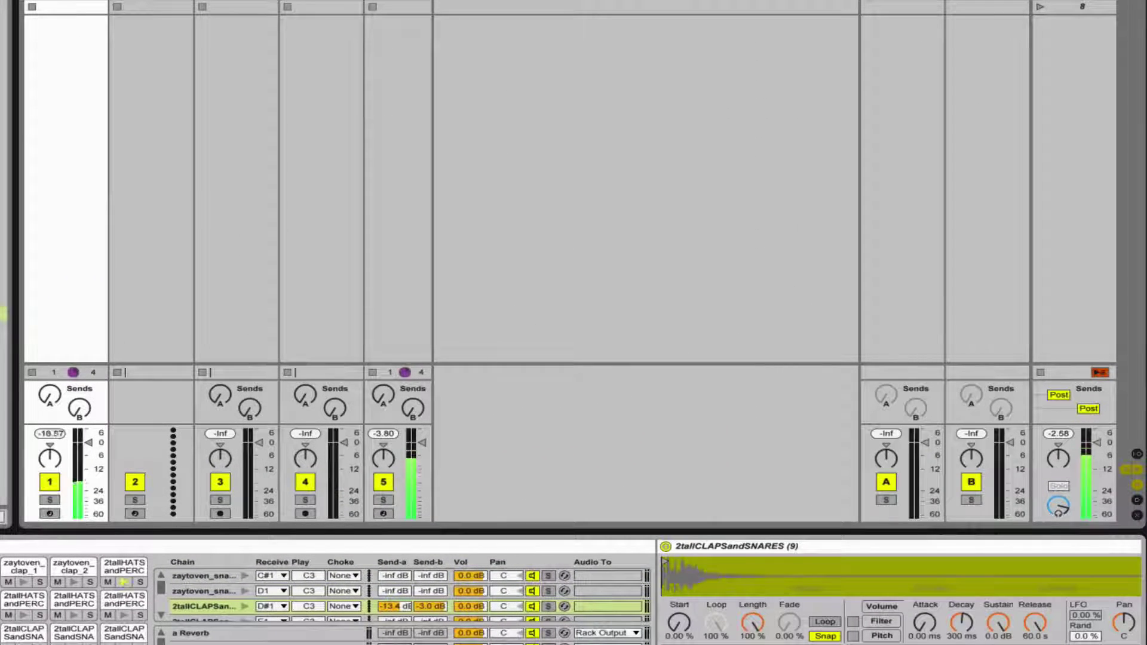
double_click(169, 353)
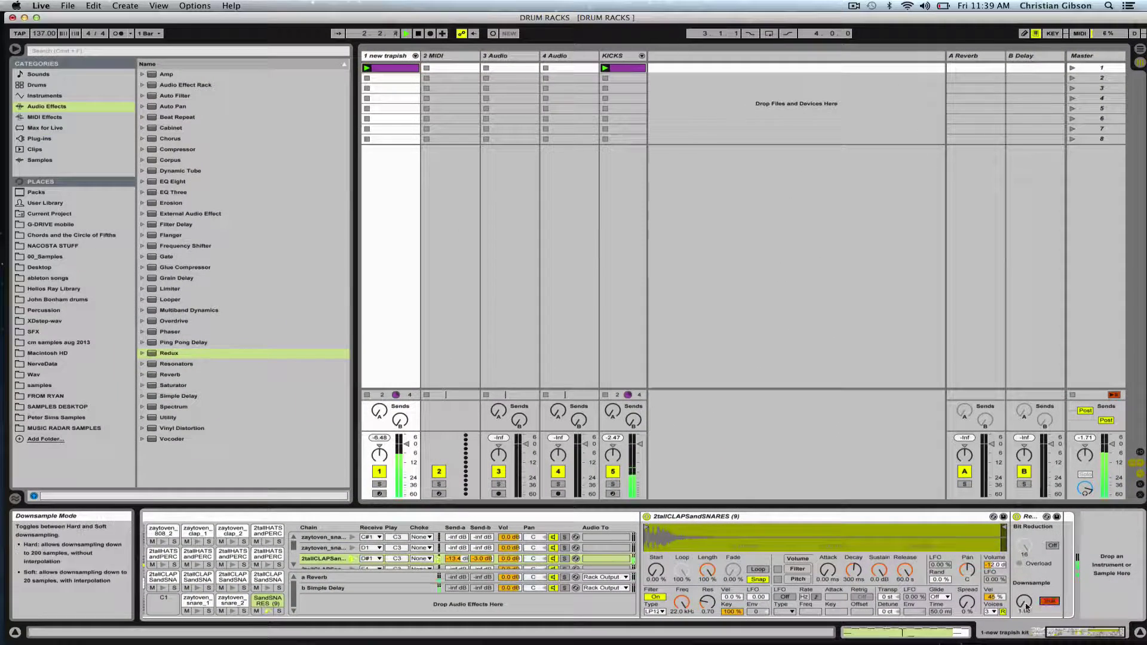
- Set Redux downsampling to about 8.09 and stop playback
left_click_drag(1025, 605, 1025, 594)
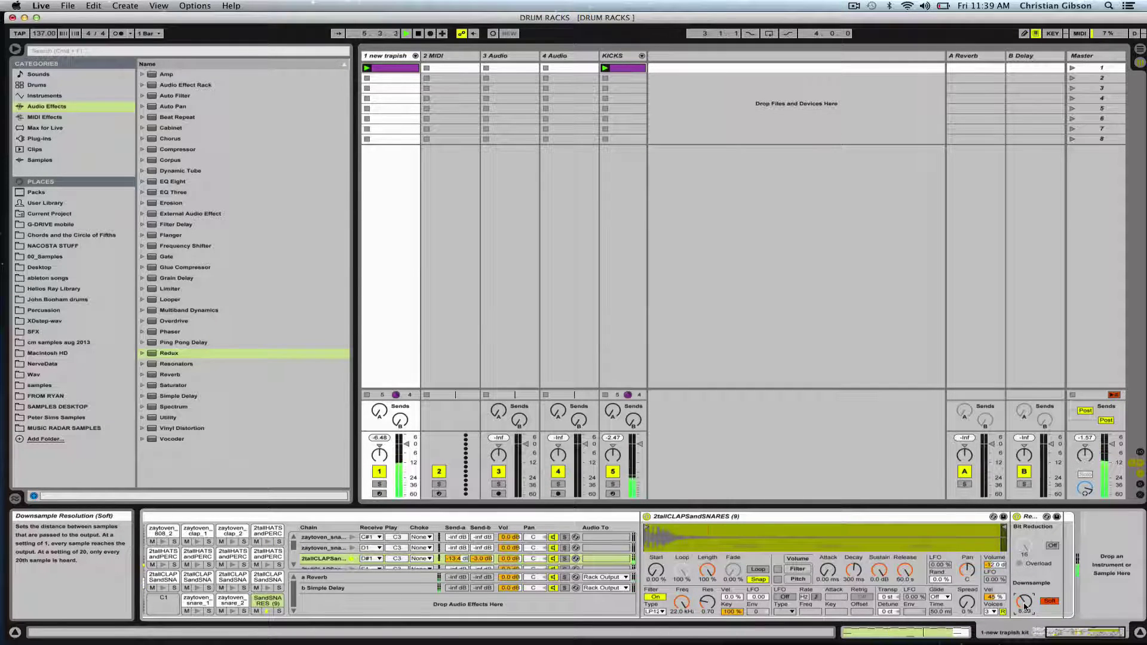
left_click_drag(1025, 604, 1025, 607)
left_click_drag(1084, 641, 1031, 637)
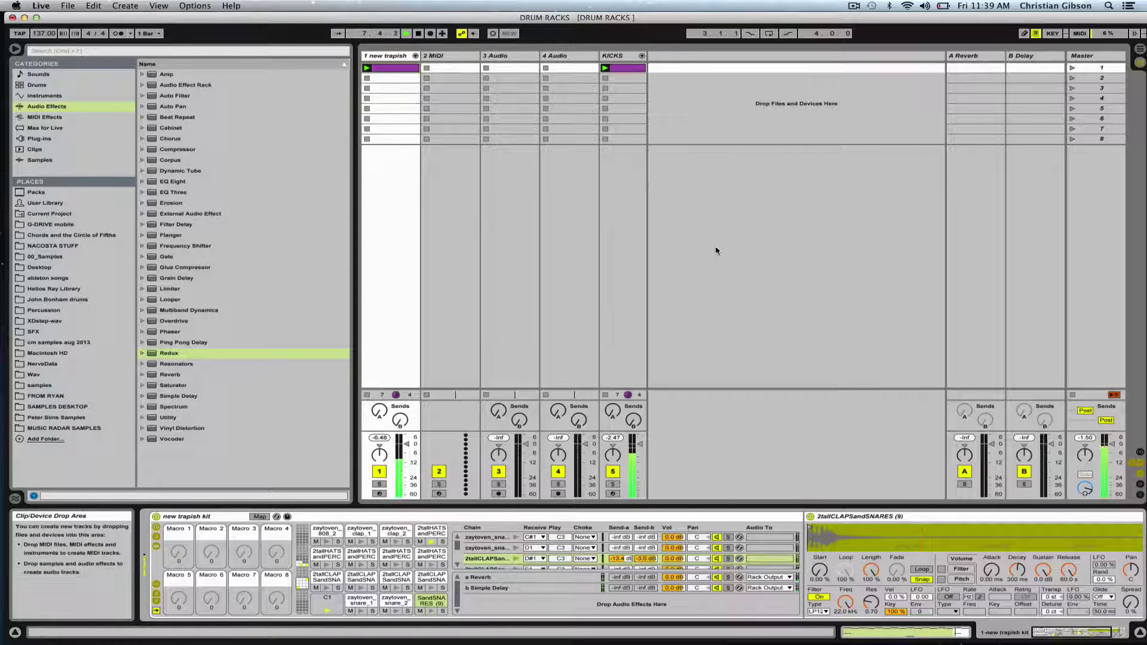
left_click(420, 34)
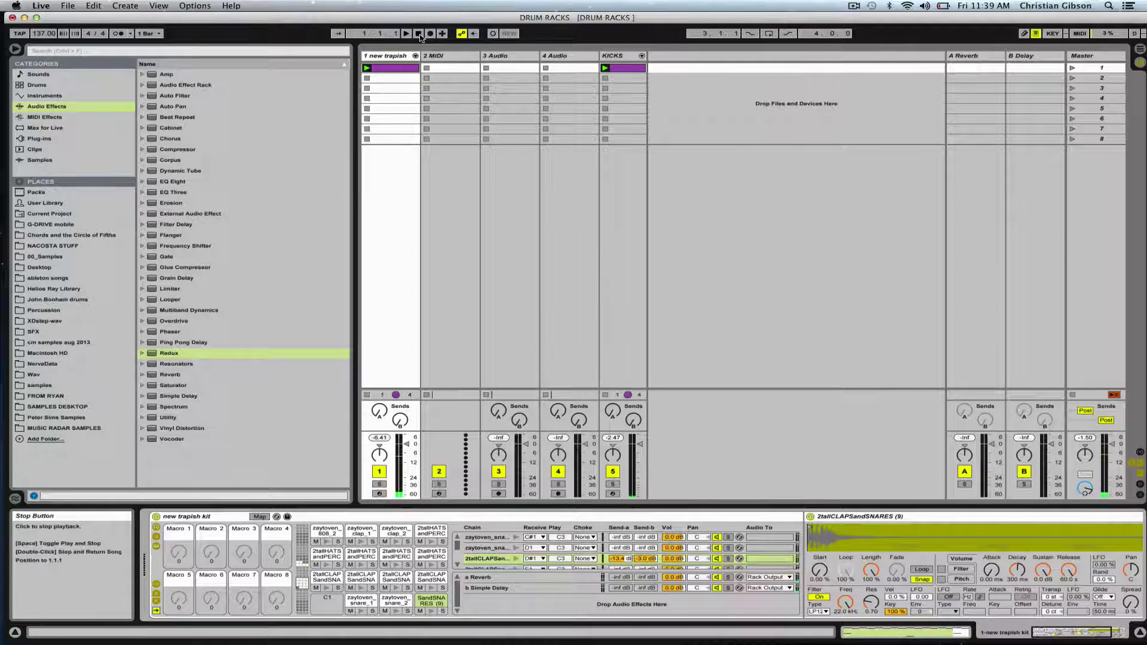